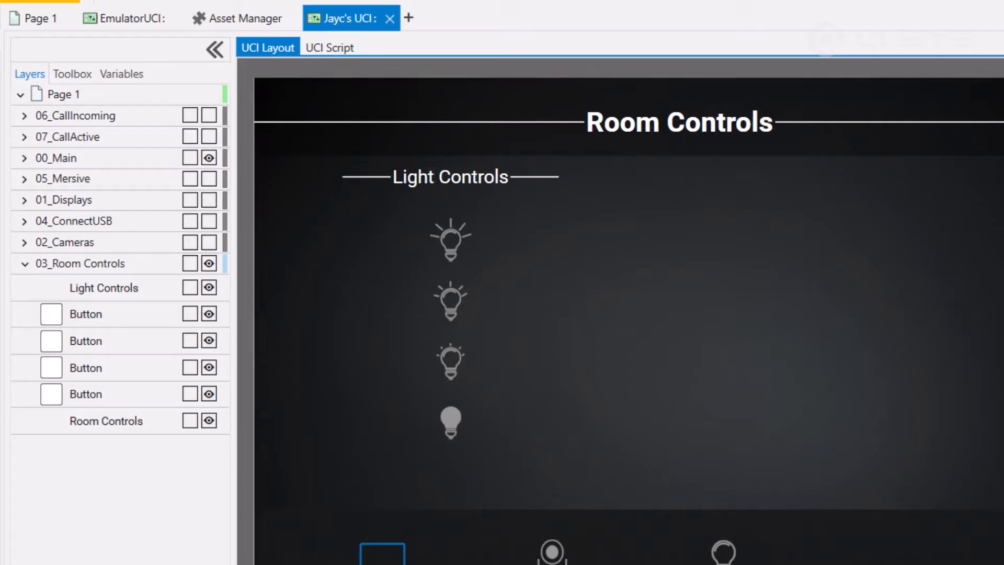
Step: Place the two shade buttons on the Room Controls layer and stack them vertically in the empty area beside the light controls
drag(773, 267, 758, 306)
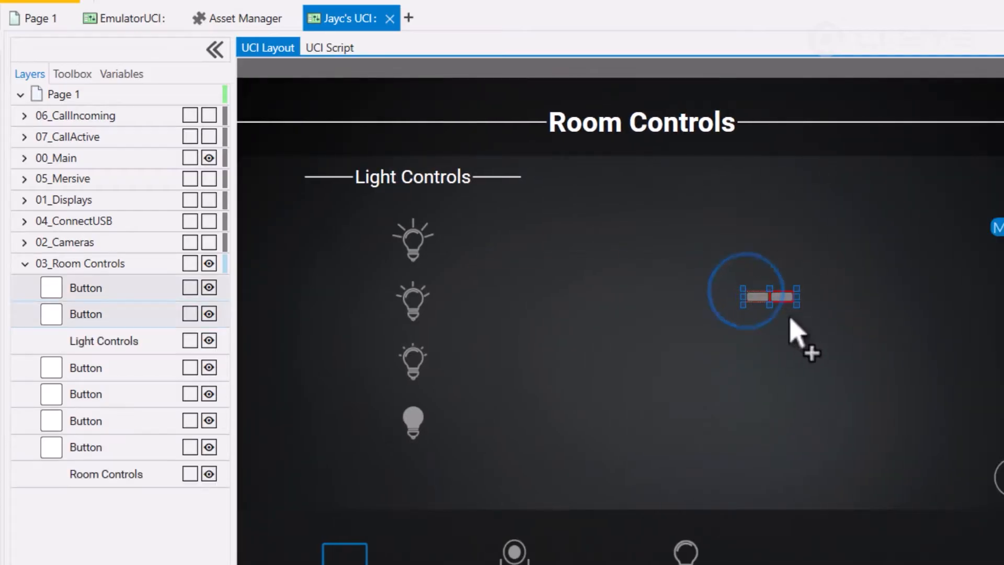
drag(844, 365, 919, 410)
drag(879, 307, 832, 412)
drag(816, 369, 736, 412)
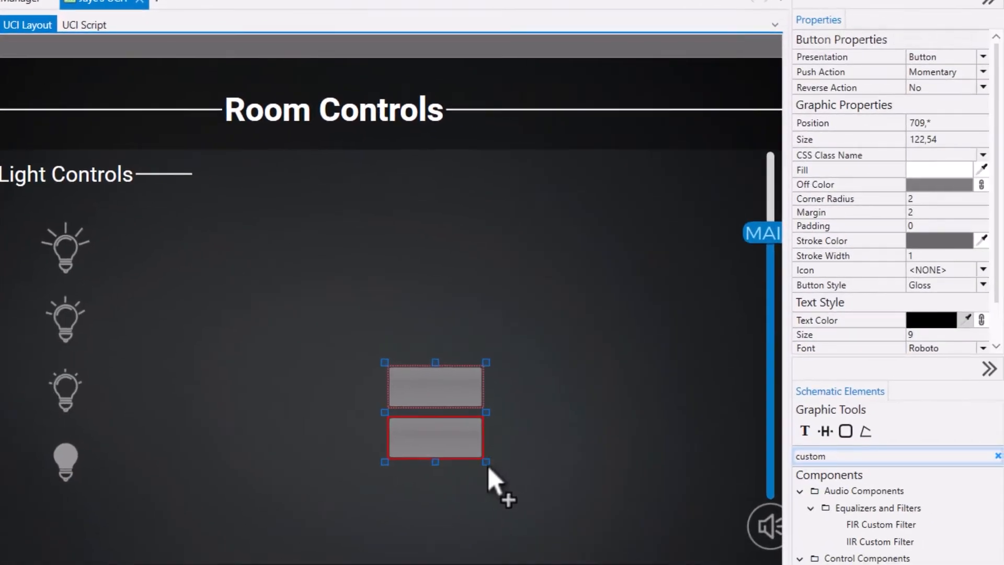
Step: Enlarge both stacked buttons to about 281 by 124 and move the pair up so the upper one sits at about 683,235
drag(488, 461, 538, 494)
drag(521, 437, 500, 311)
click(482, 300)
click(726, 270)
Step: Assign the CSS class lights_shades_open to the upper blank button
click(516, 302)
click(979, 154)
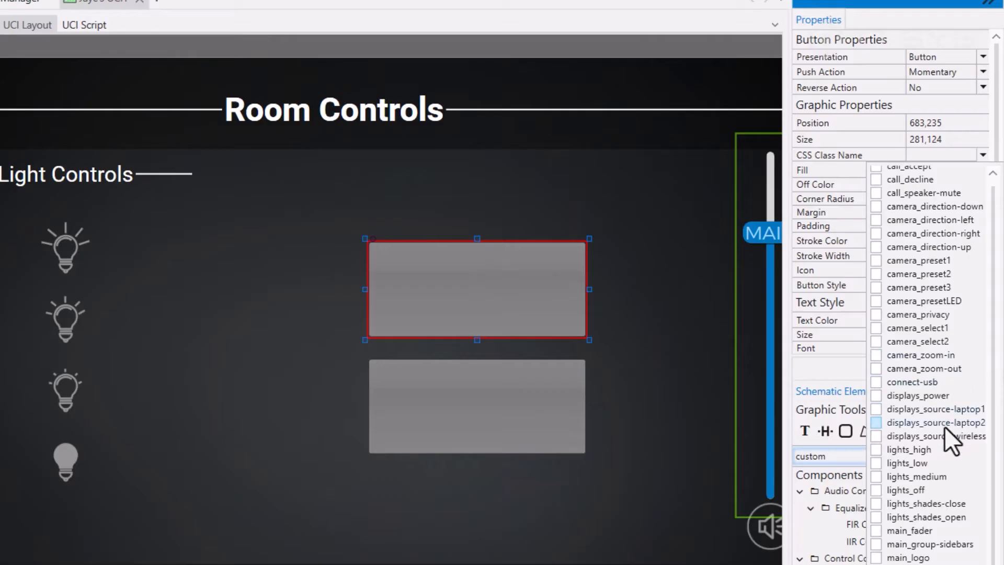
click(937, 514)
Step: Assign the CSS class lights_shades-close to the lower blank button
click(426, 410)
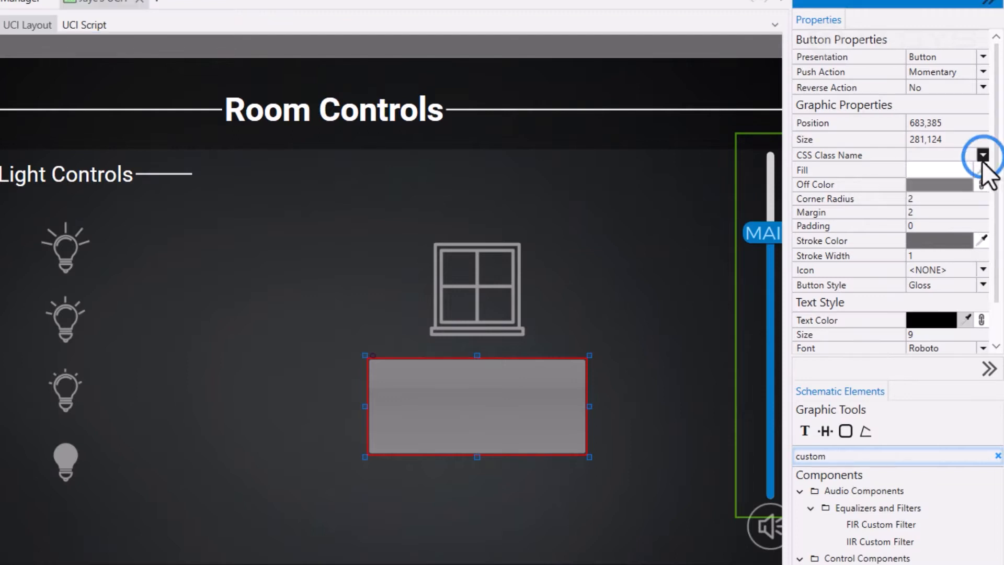
click(983, 155)
click(943, 506)
click(557, 489)
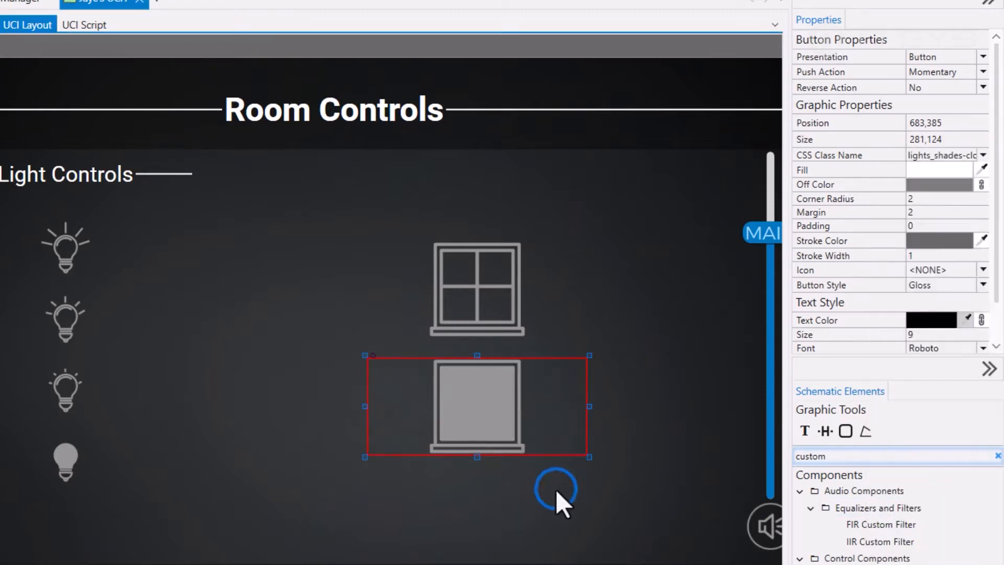
Step: Duplicate the Light Controls header, place the copy above the window icons at about 683,140 and change its text to Shade Controls
click(113, 176)
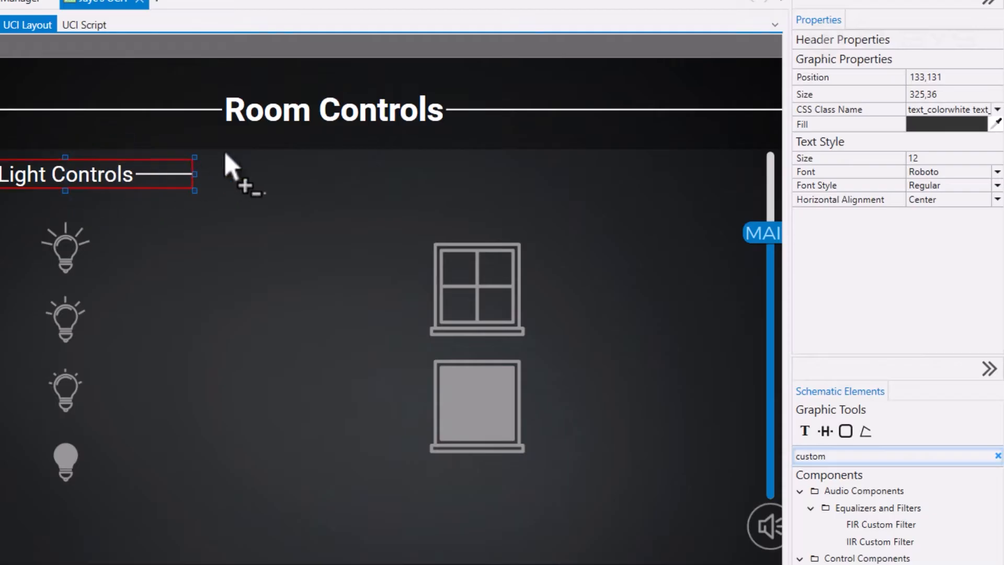
key(ctrl+v)
drag(531, 190, 505, 187)
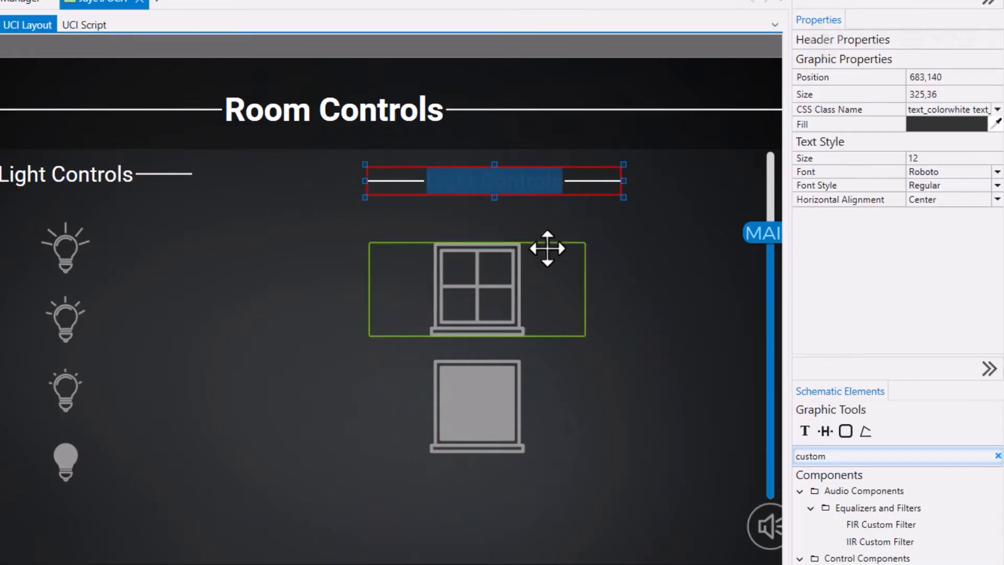
text(Sa)
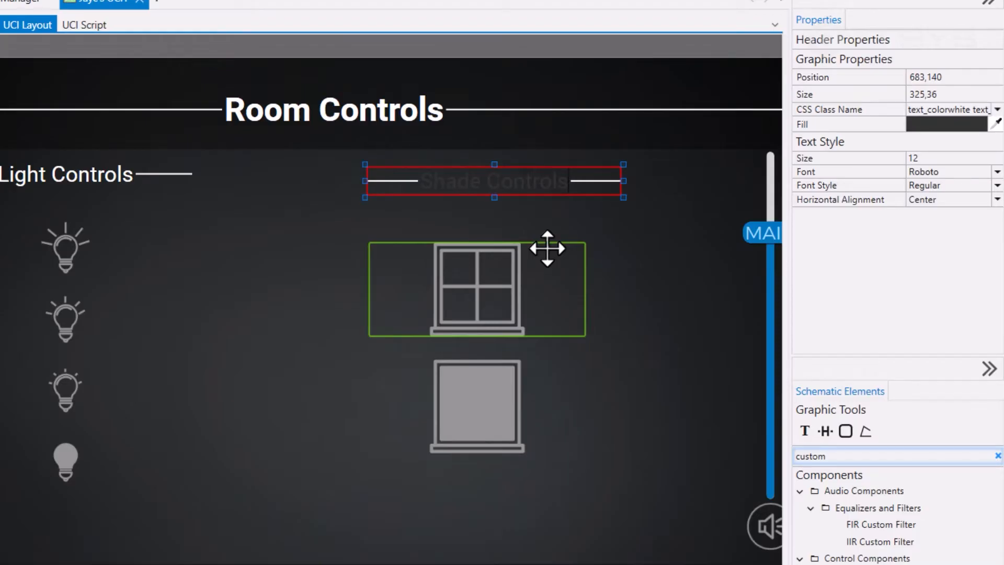
click(616, 421)
Step: Center both shade buttons horizontally on the Shade Controls header
drag(549, 488, 478, 167)
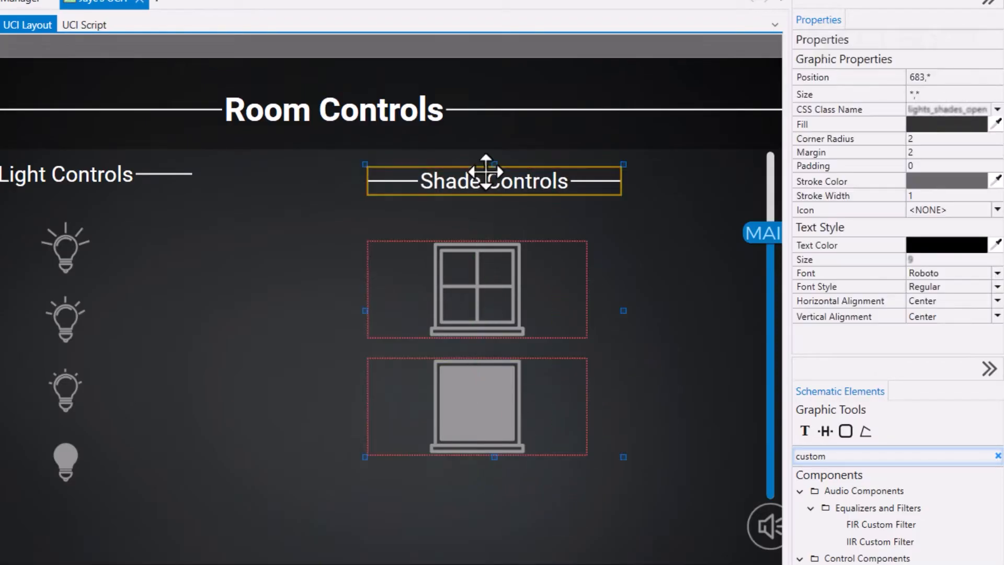
right_click(484, 169)
click(528, 232)
click(268, 413)
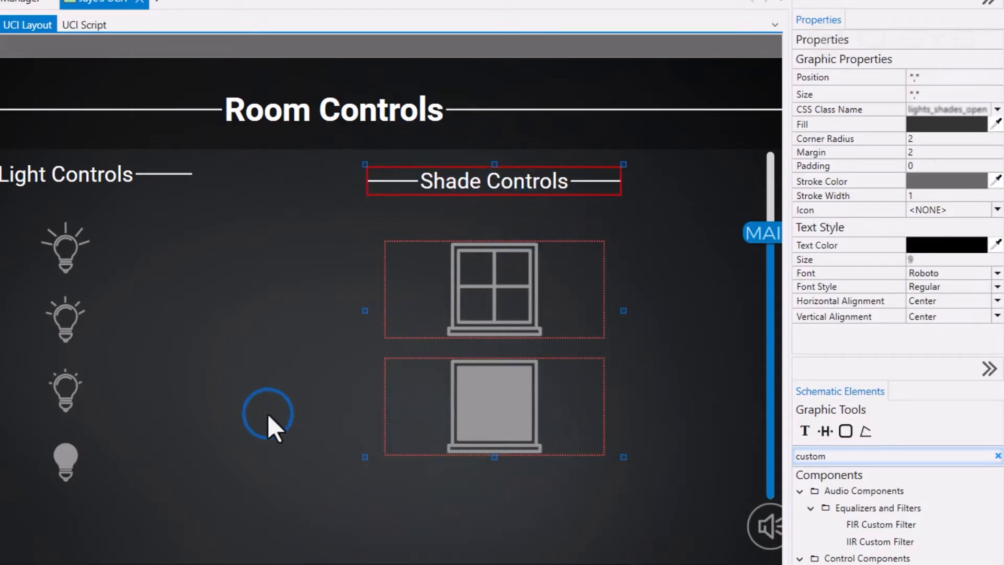
scroll(255, 402, down, 1)
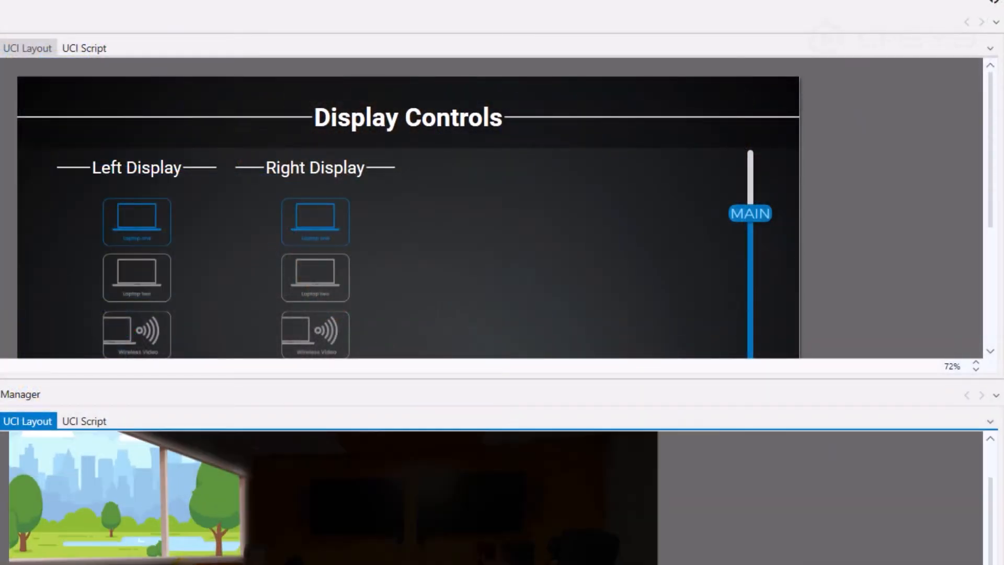
Step: Show the Room Controls page in the running UCI and turn the lights on in the room emulator
click(456, 197)
scroll(450, 198, down, 3)
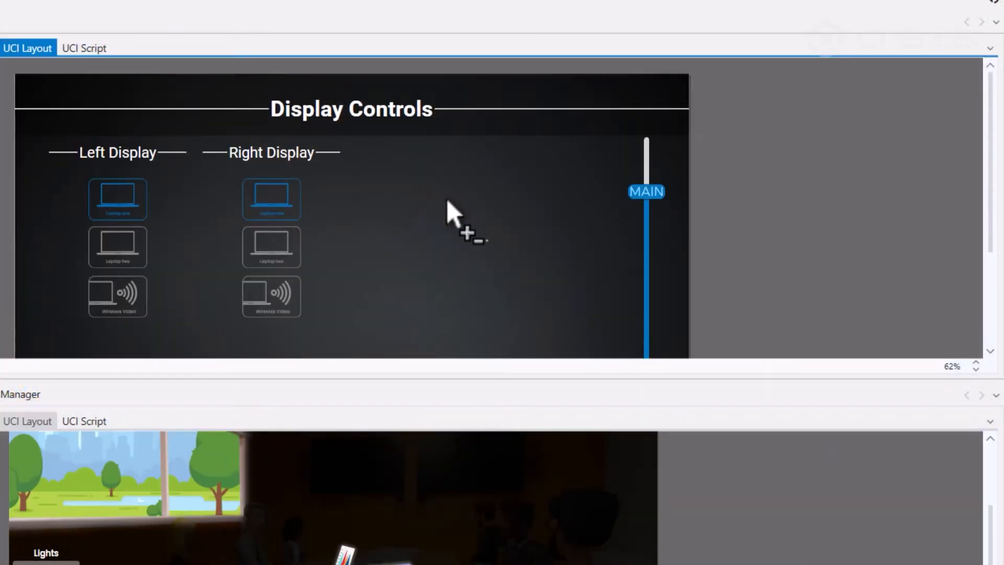
click(262, 327)
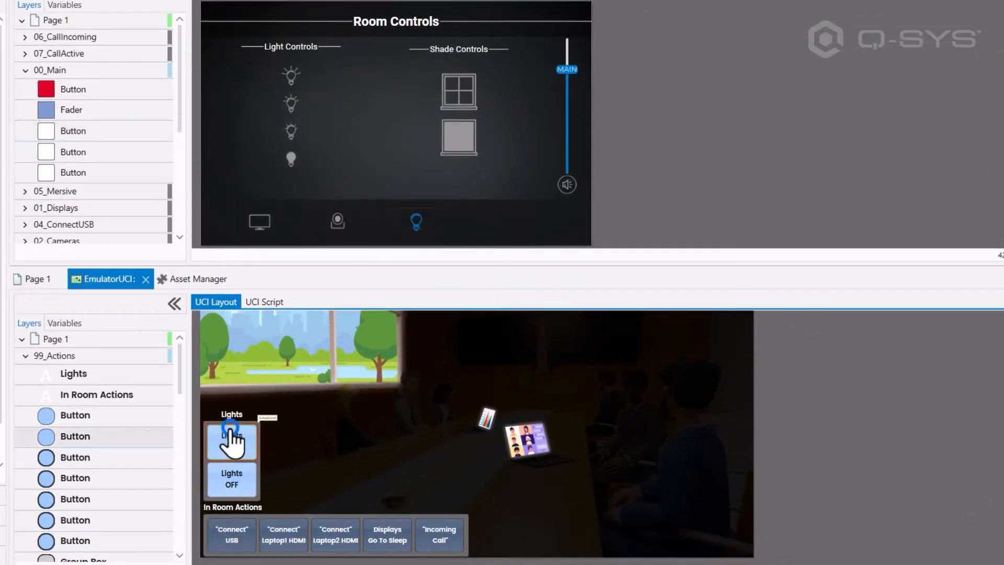
click(232, 442)
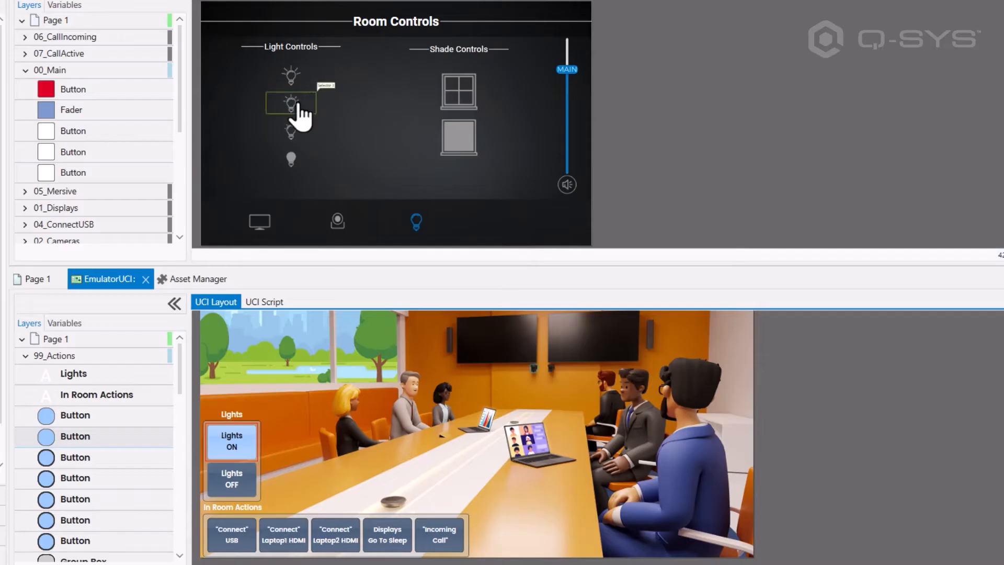
Step: Test the light buttons in the order low, medium, high and off, finishing with high
click(294, 129)
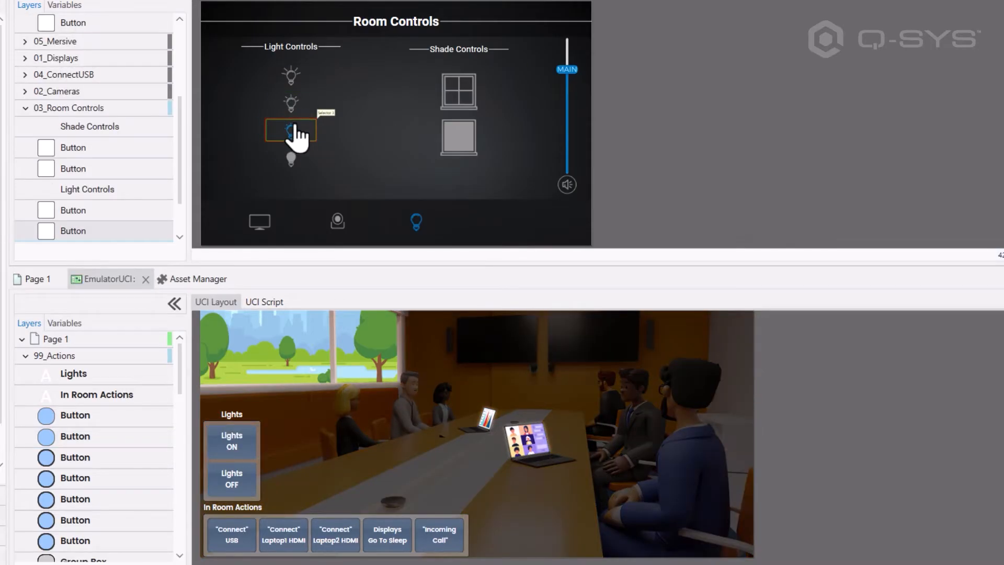
click(296, 106)
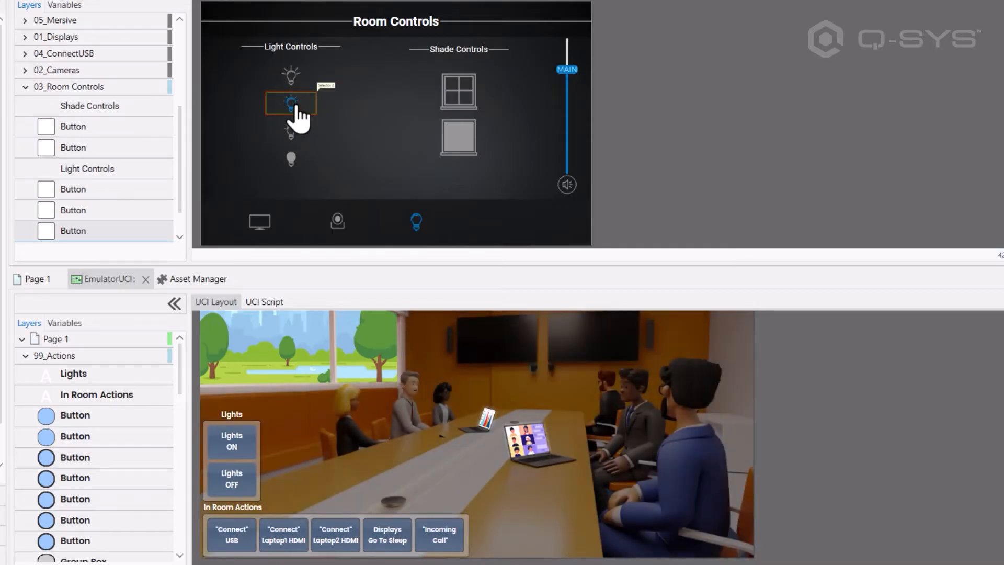
click(304, 83)
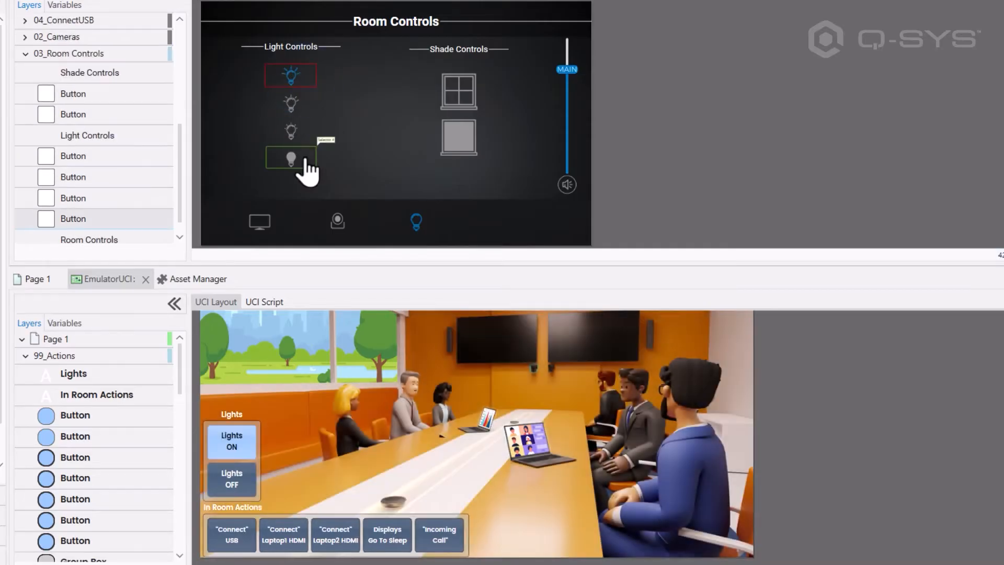
click(293, 162)
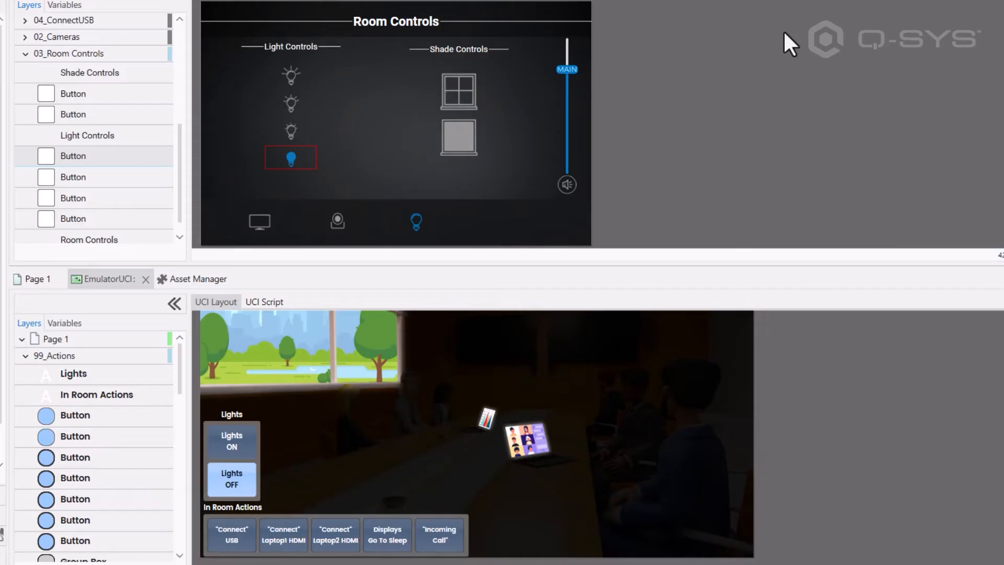
click(290, 79)
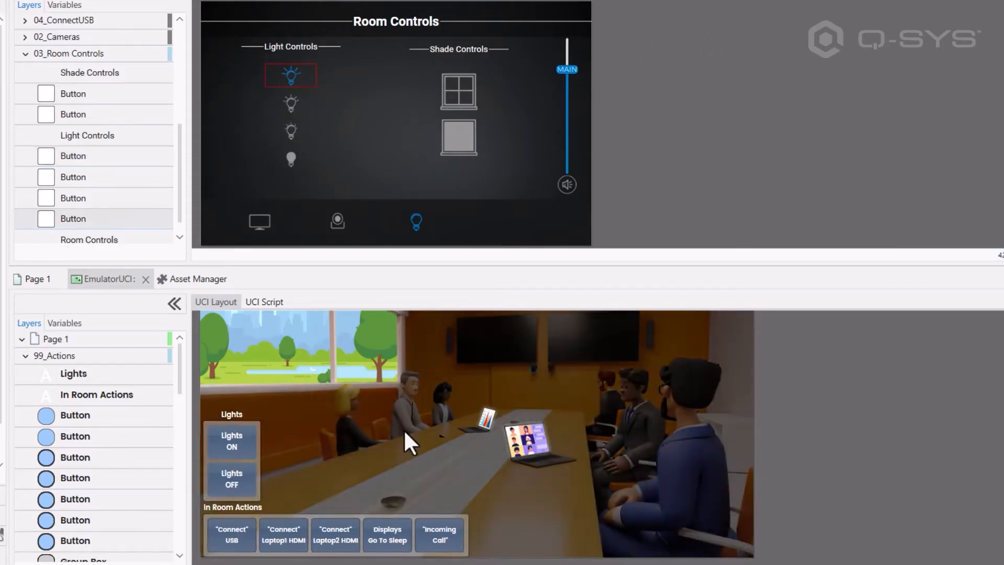
Step: Test the shade buttons by closing the shades and opening them again, with the emulator's window in view
scroll(387, 356, up, 1)
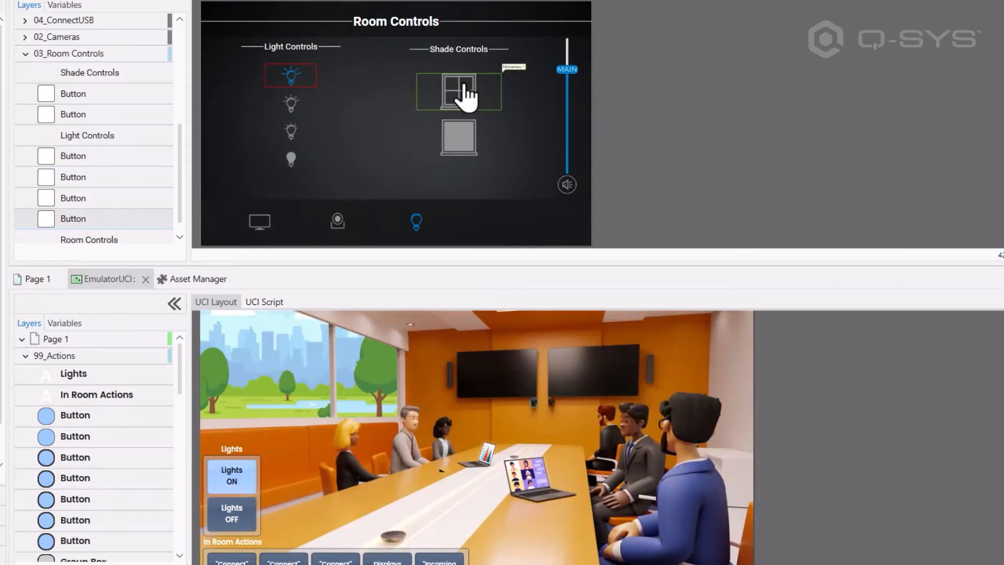
click(468, 137)
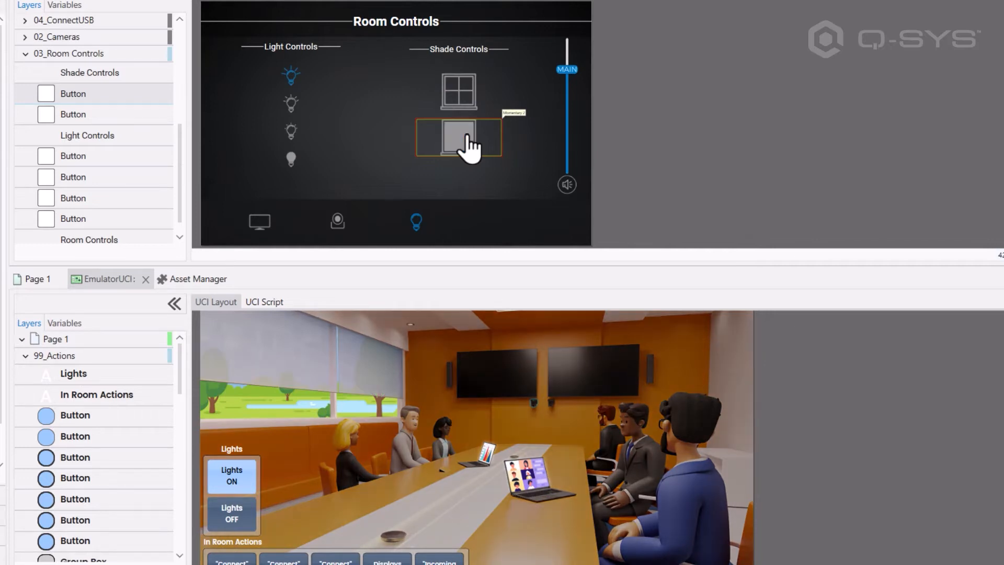
click(477, 98)
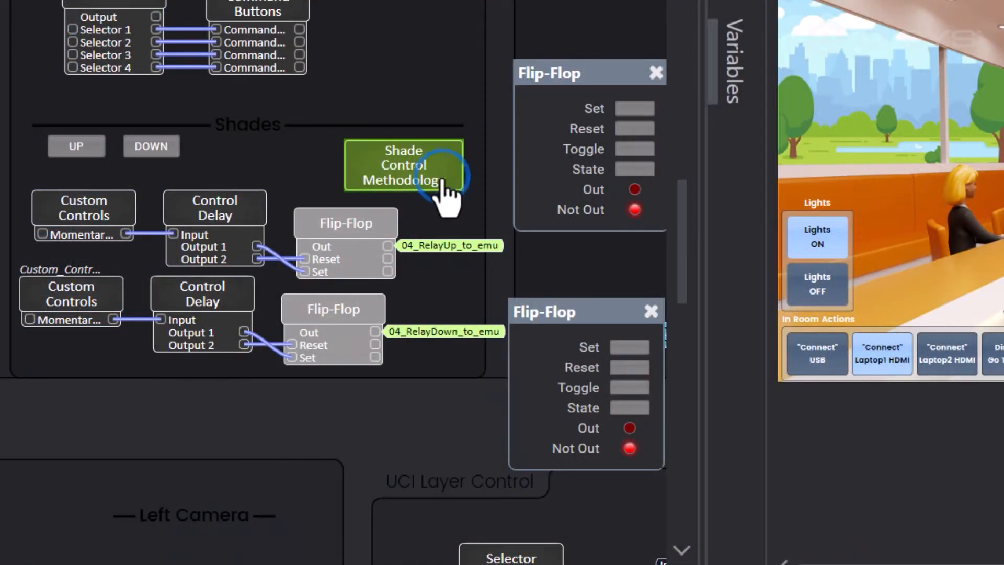
Step: Open the control panel of the upper Control Delay in the Shades schematic and move it clear of the shade blocks
click(442, 172)
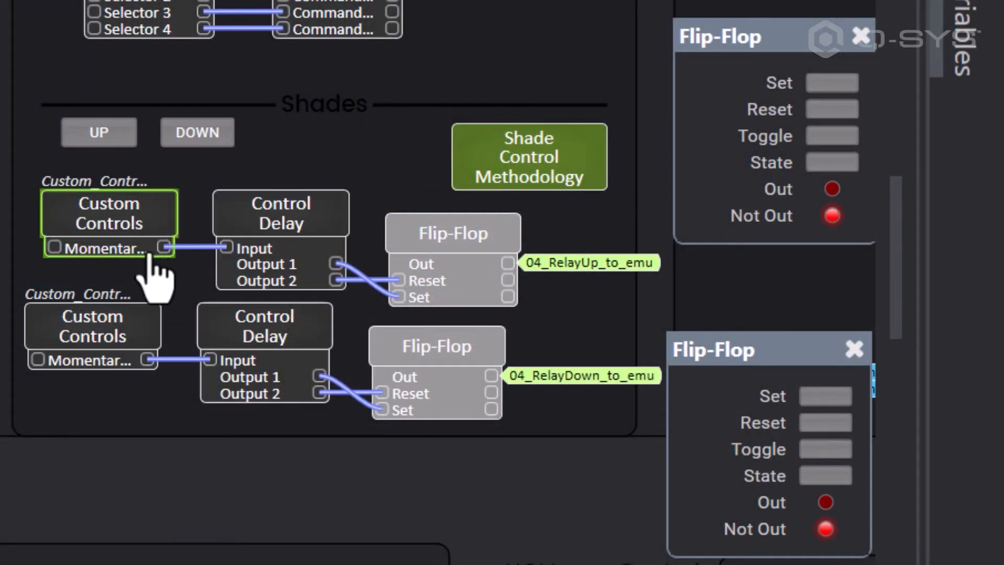
click(285, 267)
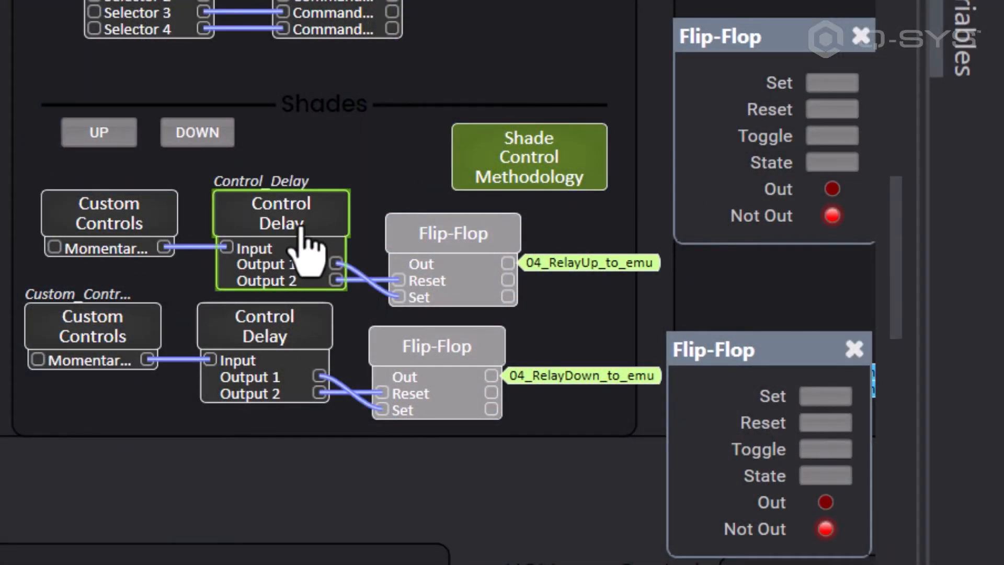
double_click(291, 235)
click(410, 253)
drag(432, 282, 364, 36)
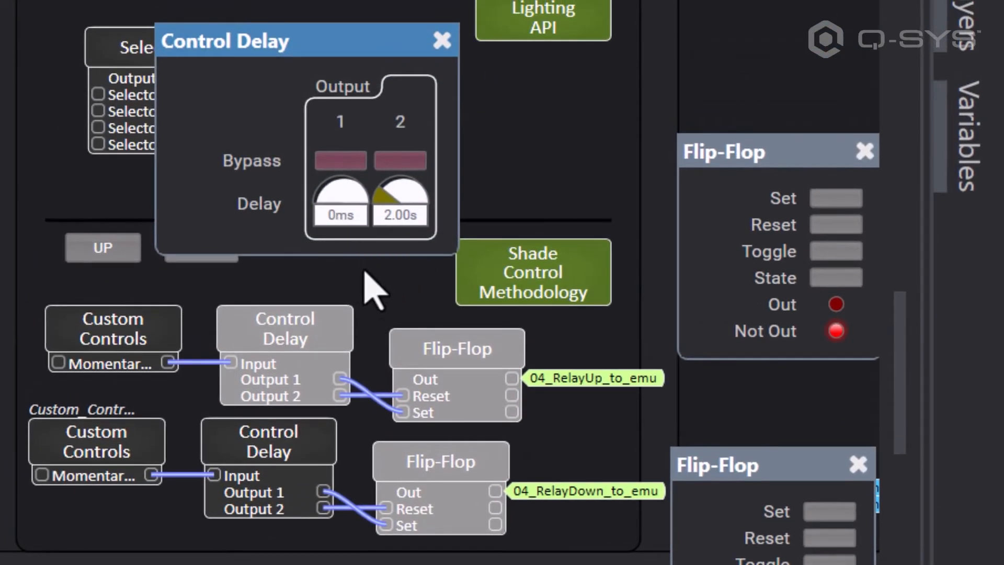